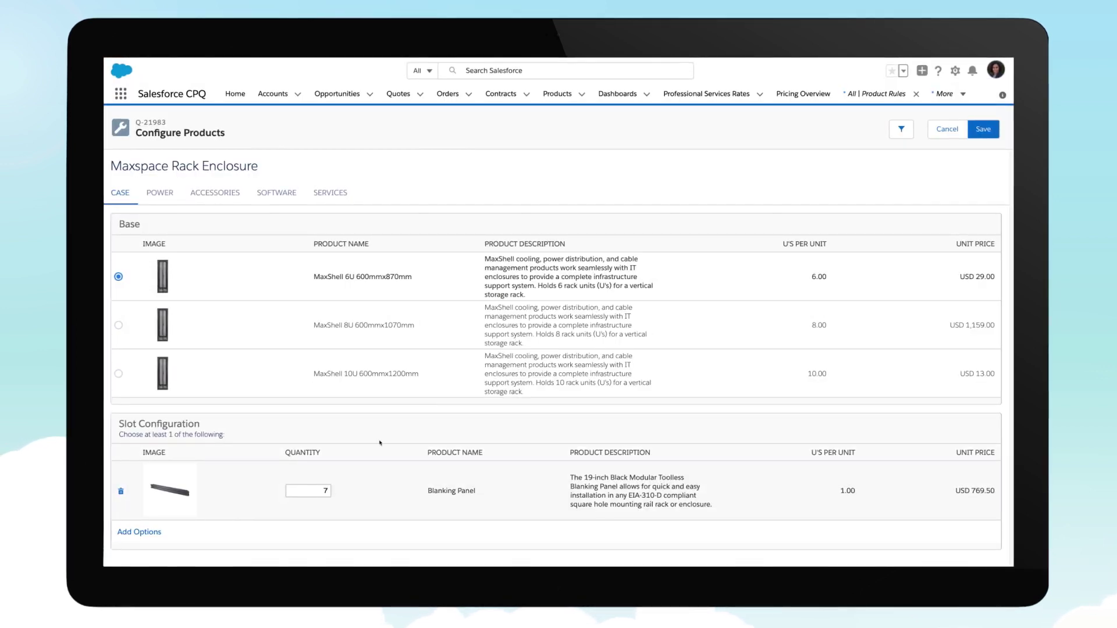
Enter 7 Blanking Panels, dismiss the Total U's error, then lower the quantity to 6.
left_click(434, 409)
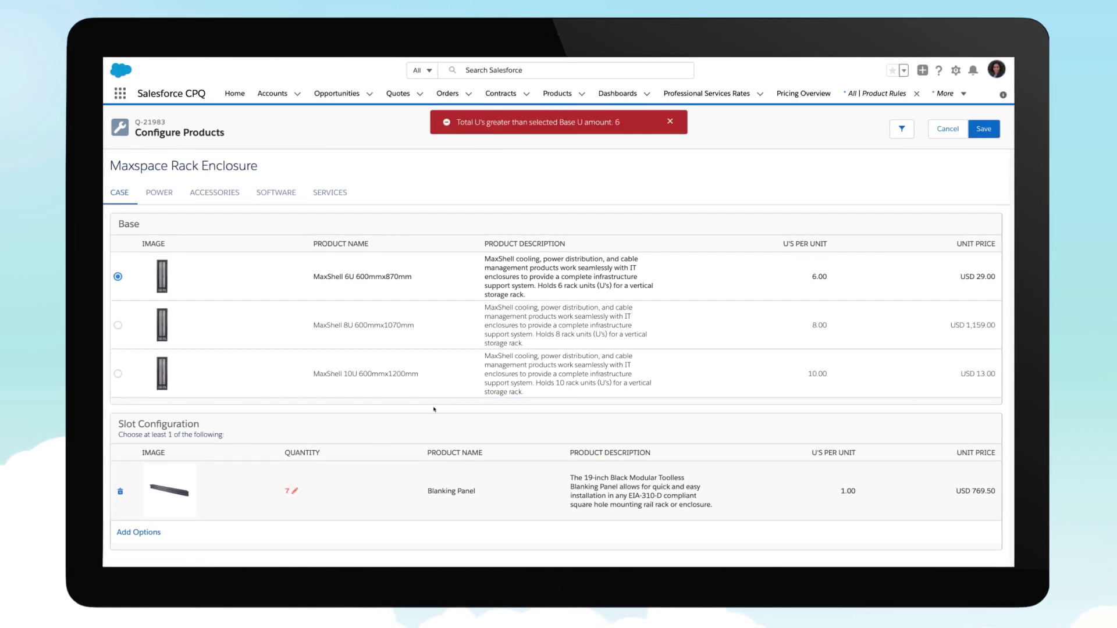
left_click(670, 122)
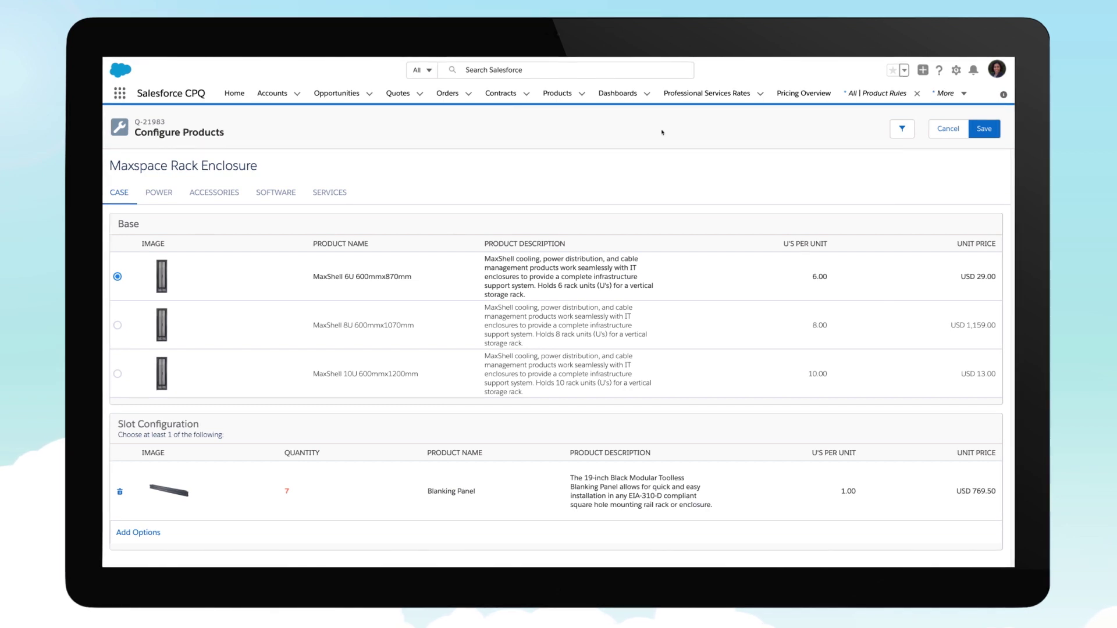
left_click(291, 491)
left_click(459, 391)
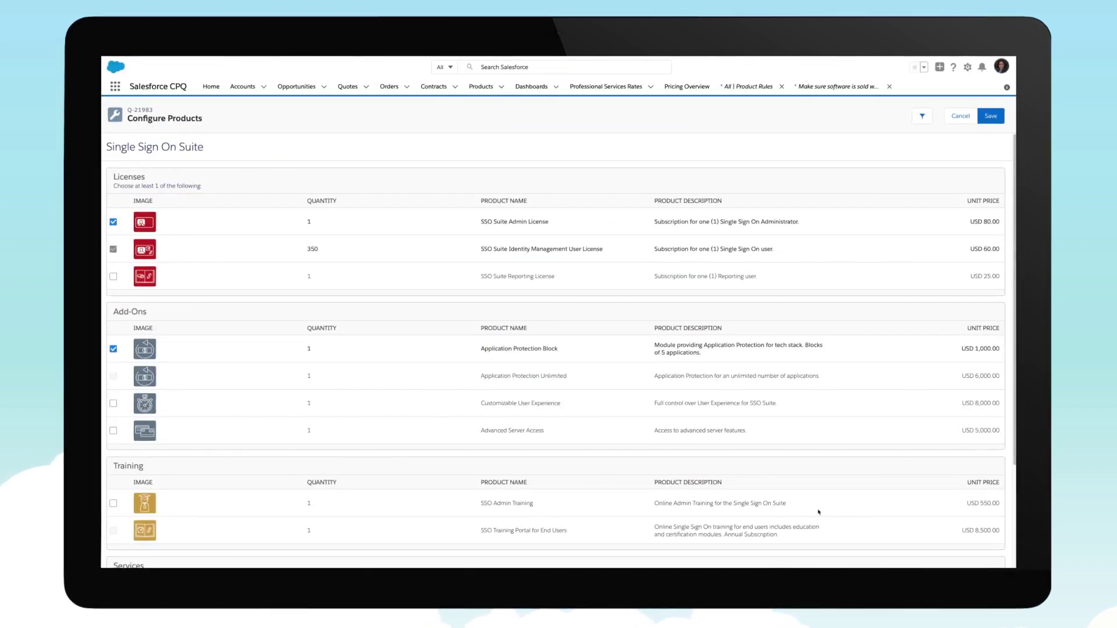
Save the Single Sign On Suite product configuration.
left_click(996, 120)
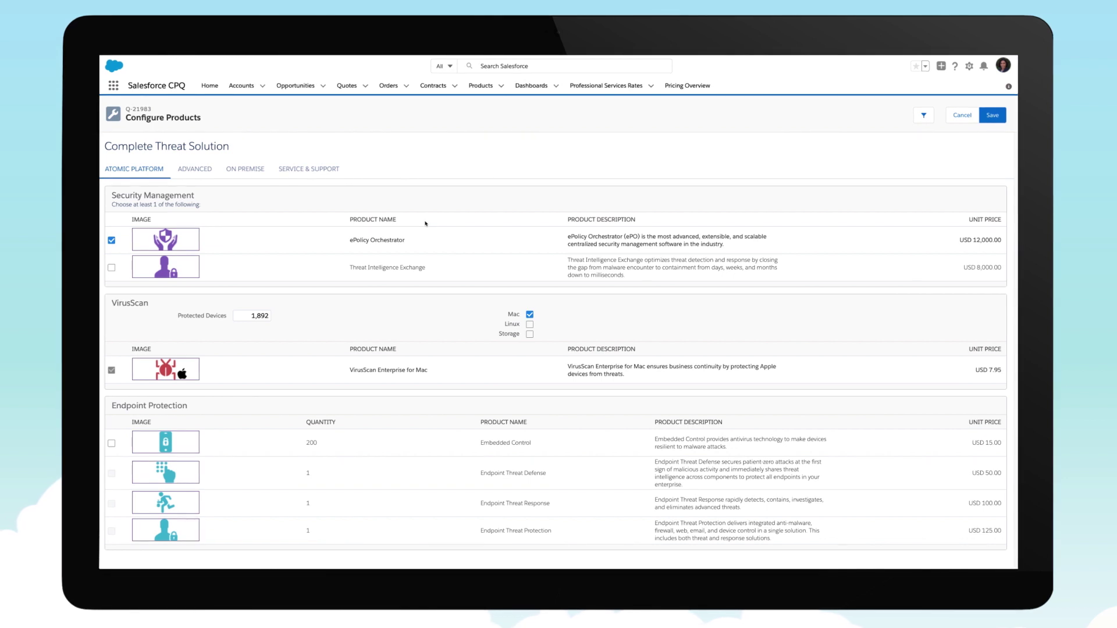
Select Threat Intelligence Exchange and Threat Intelligence Reporting Tools under Security Management.
left_click(112, 268)
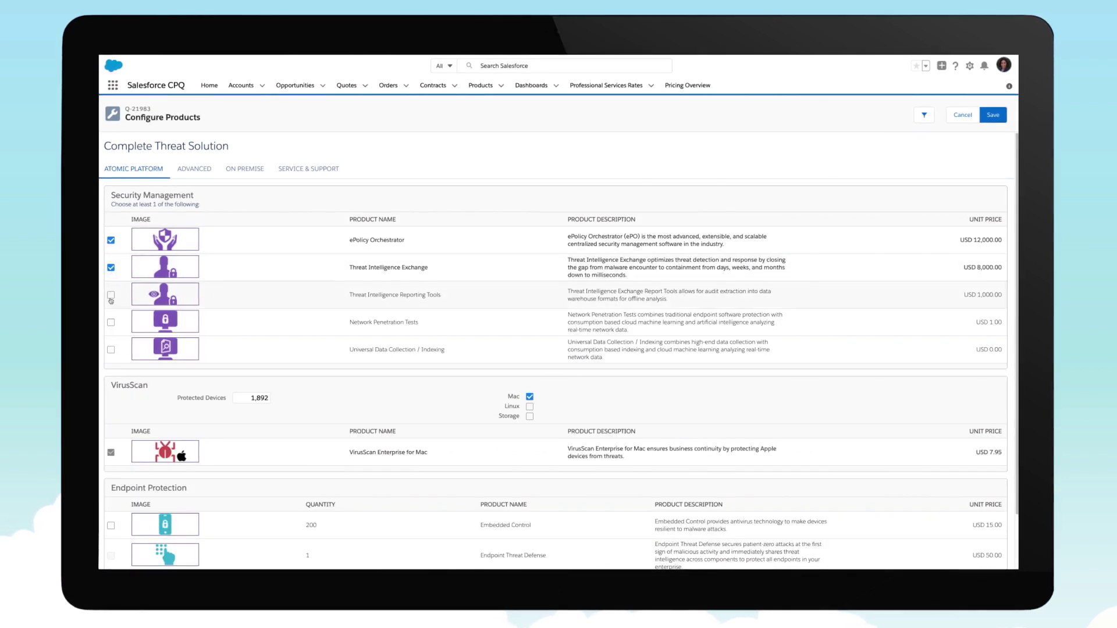
left_click(111, 295)
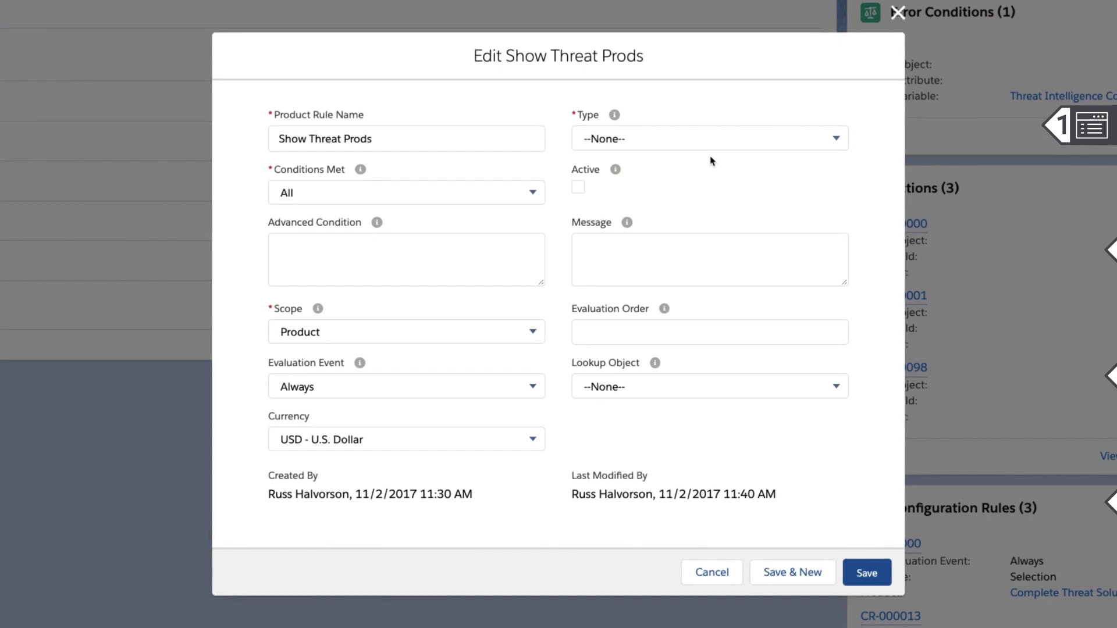
Keep Conditions Met as All, set the rule Type to Selection, and mark it Active.
left_click(528, 193)
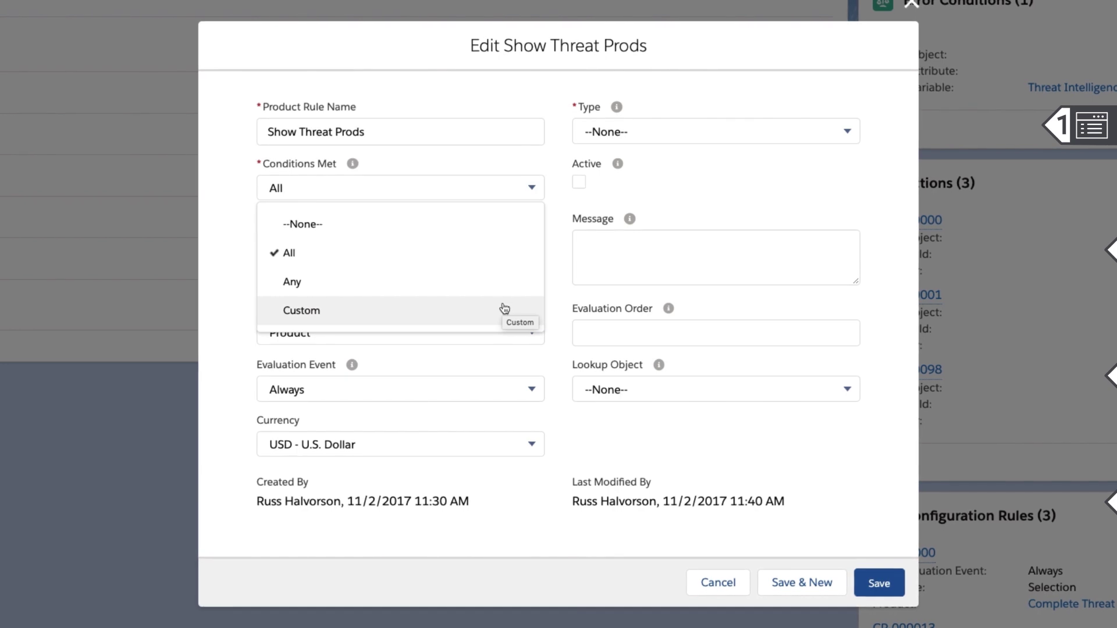
left_click(564, 306)
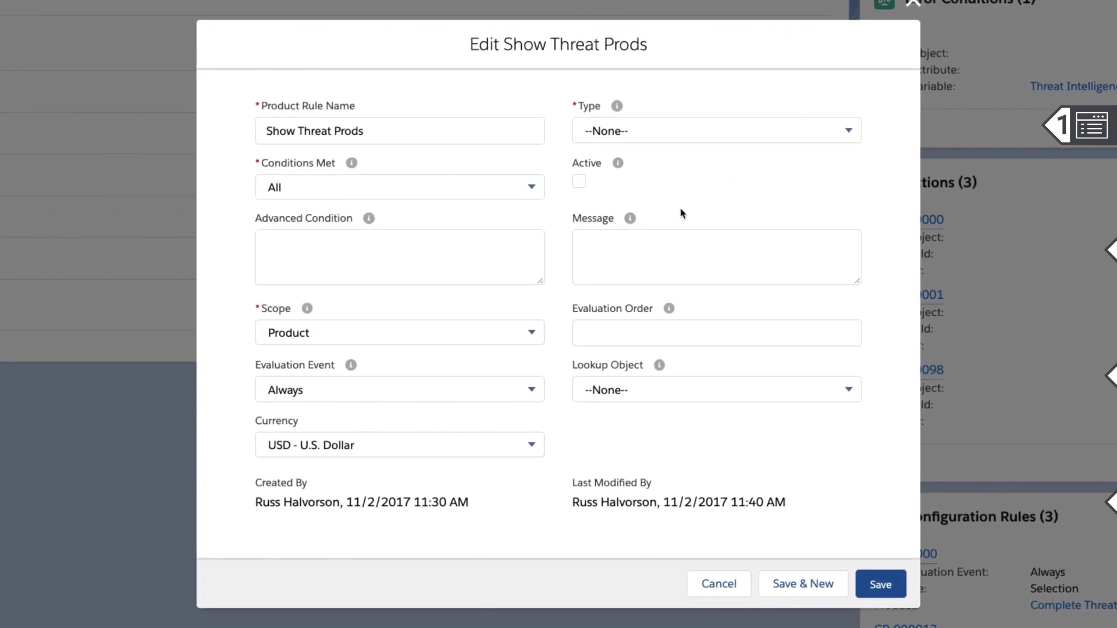
left_click(833, 142)
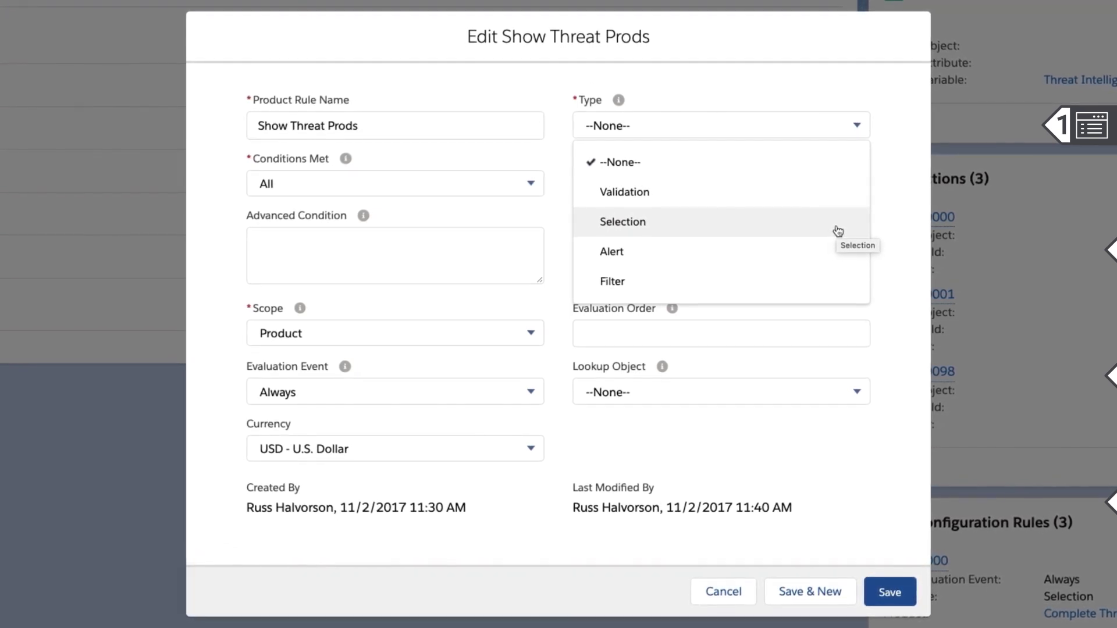
left_click(838, 231)
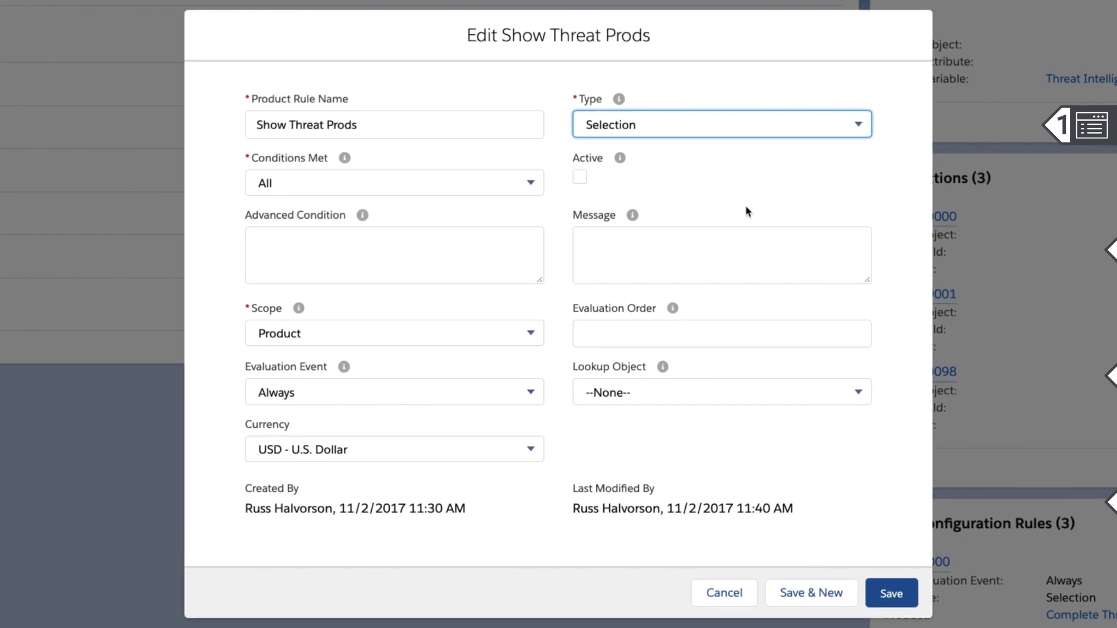
left_click(579, 176)
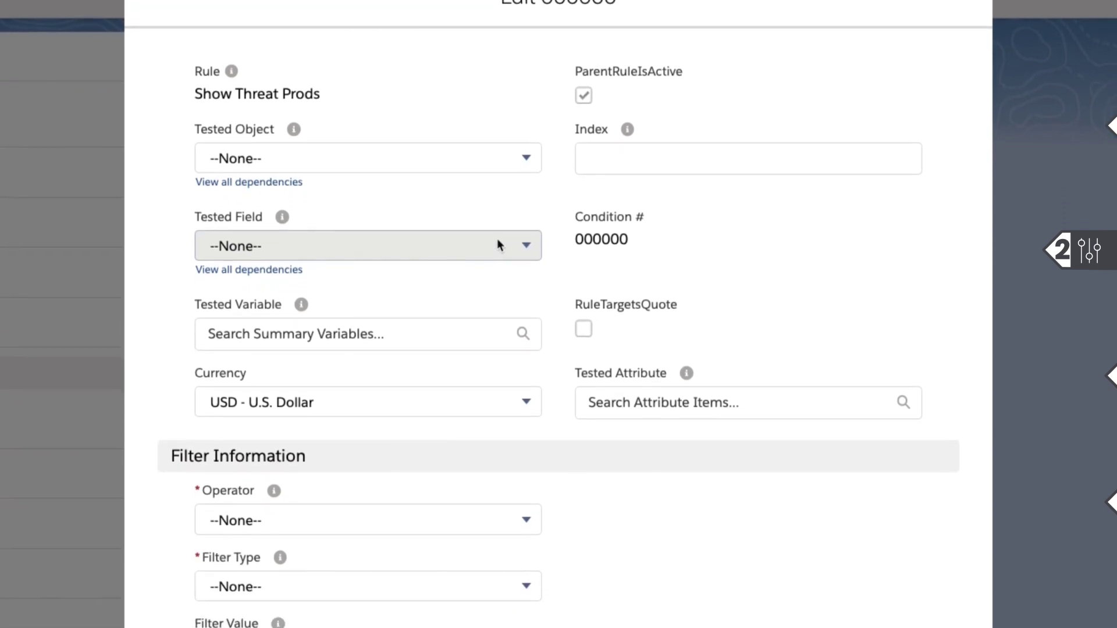
Set the error condition to Threat Intelligence Count greater than Value 0.
left_click(470, 318)
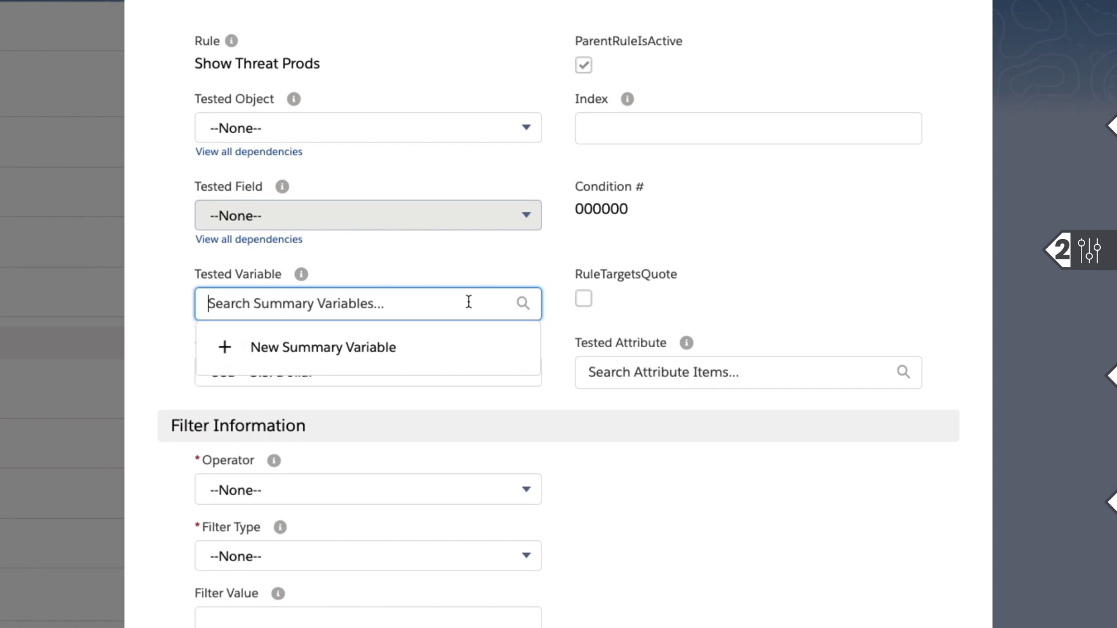
type("count")
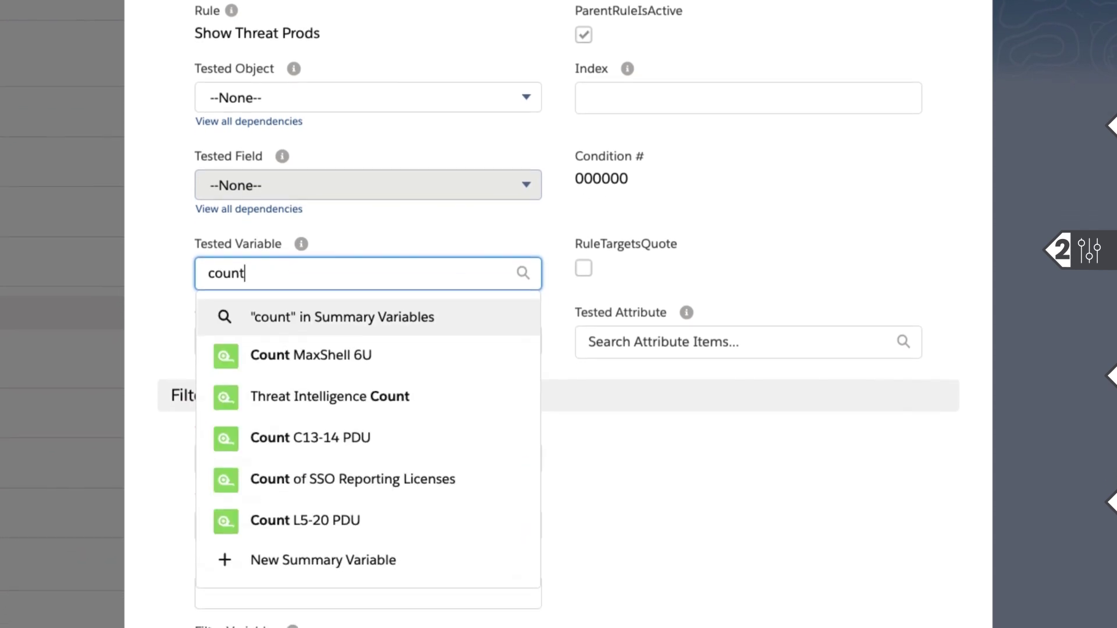
type(" th")
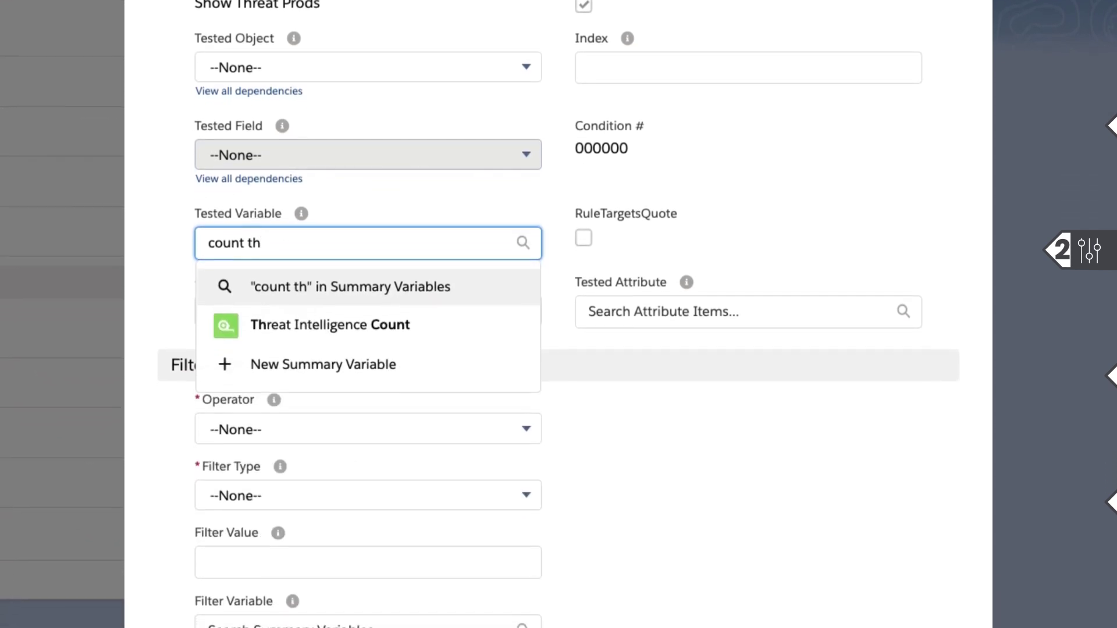
left_click(449, 342)
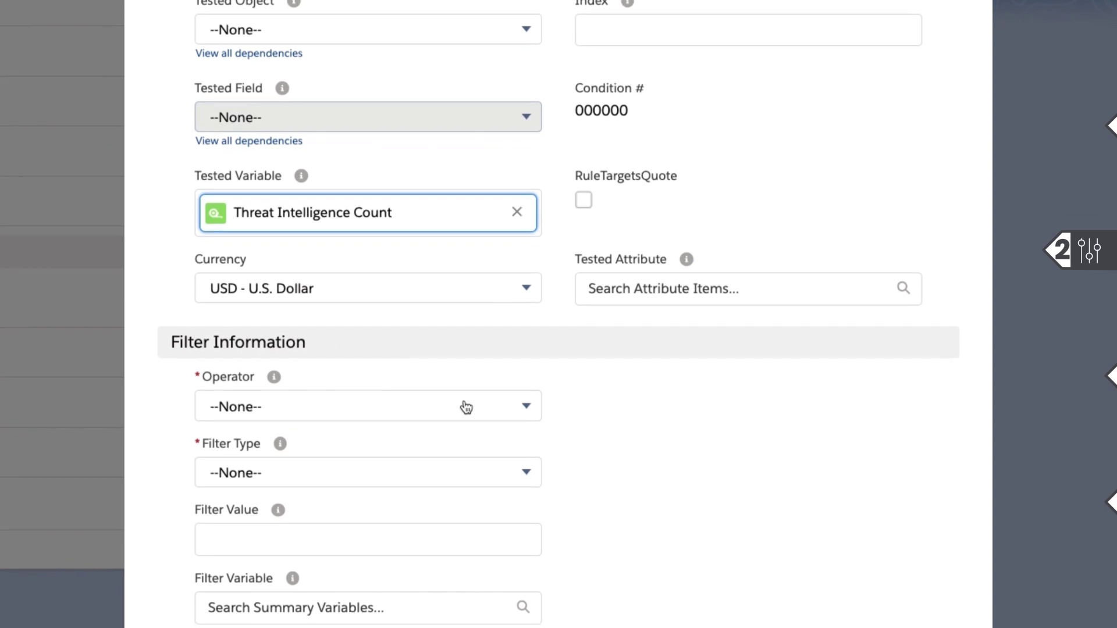
left_click(464, 426)
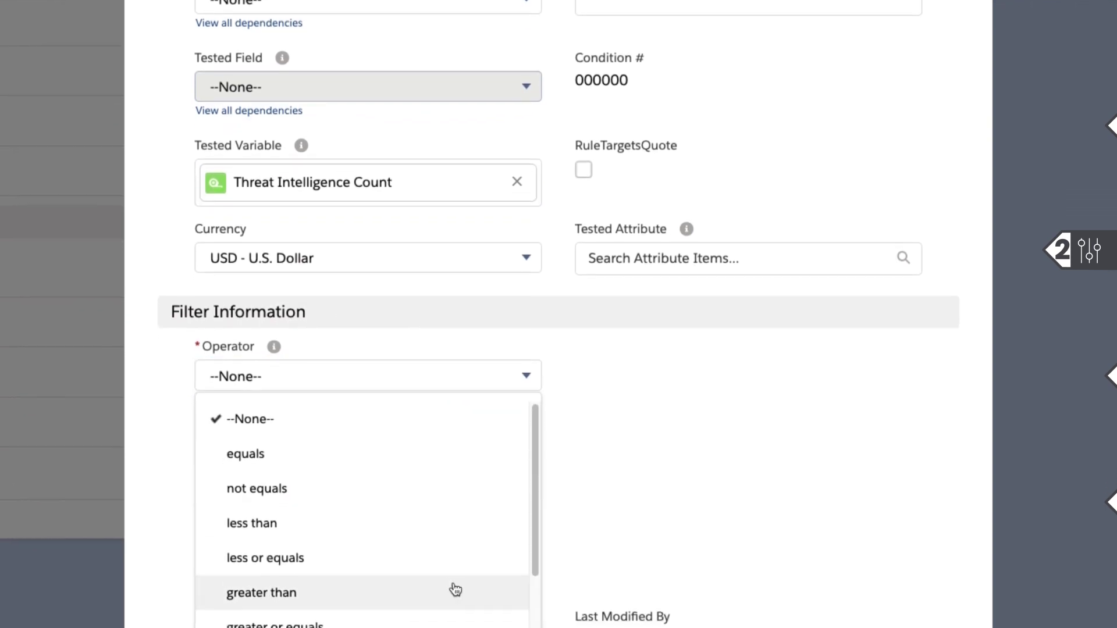
left_click(451, 607)
left_click(433, 435)
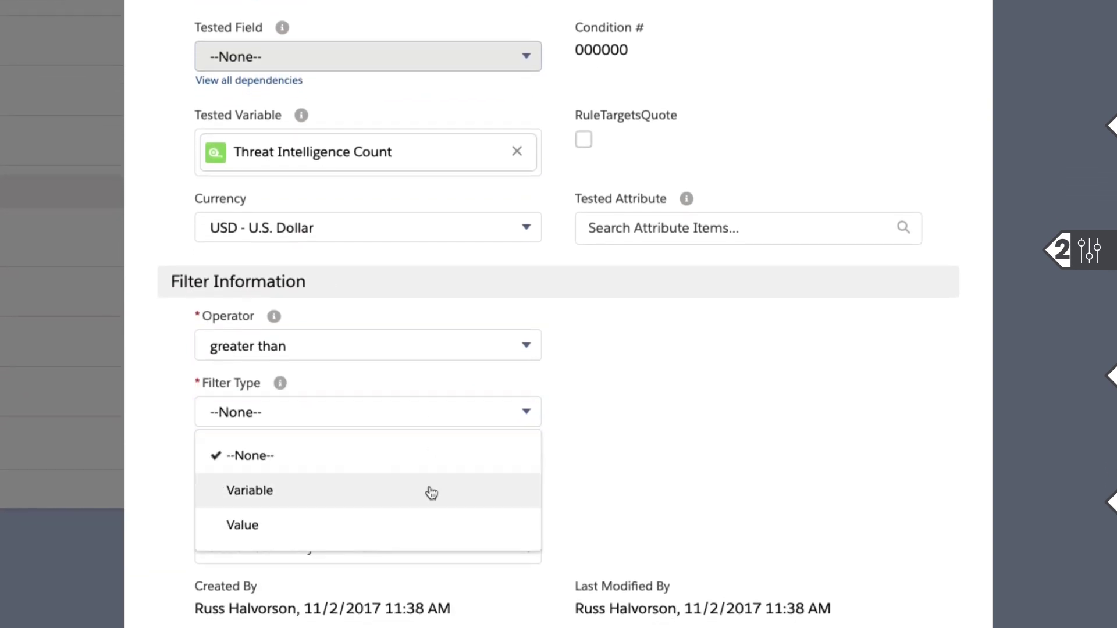
left_click(437, 516)
left_click(434, 466)
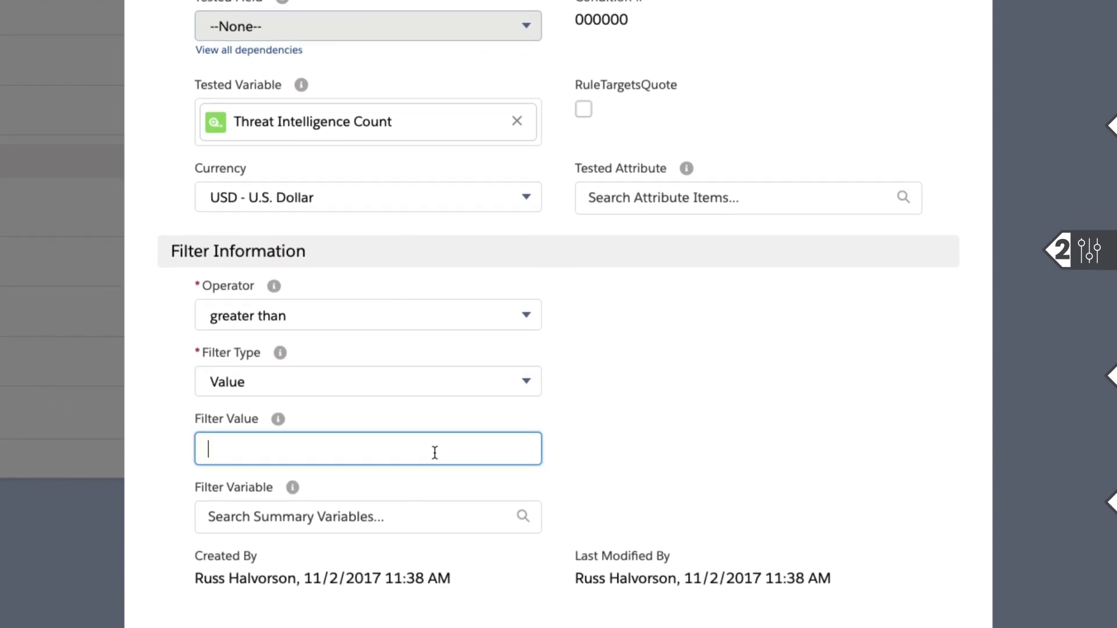
type("0")
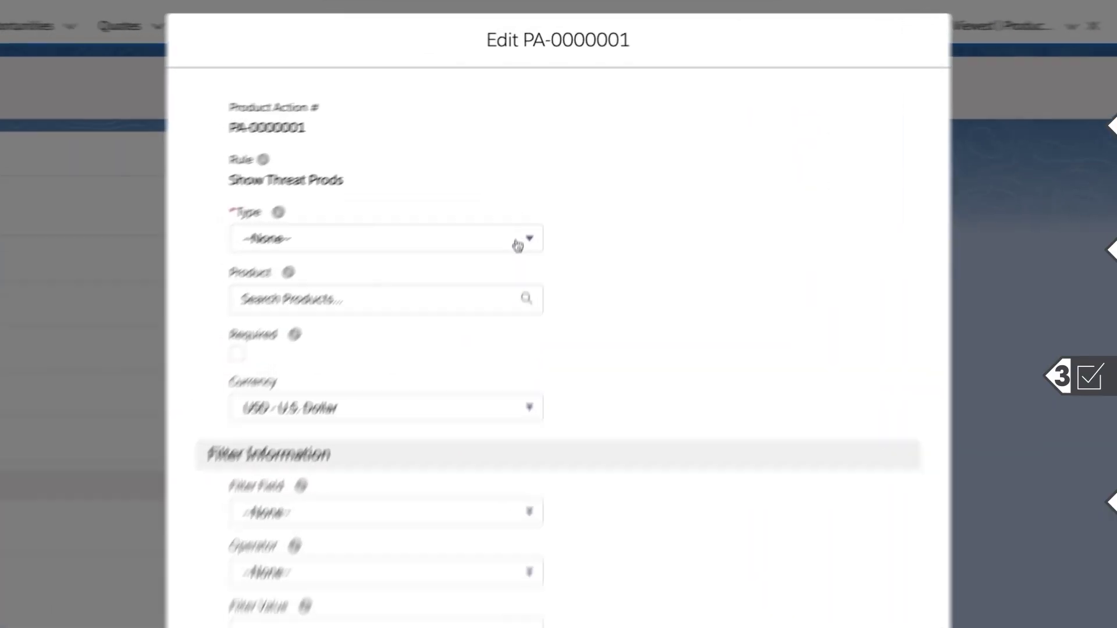
Set action PA-0000001's Type to Show and search its Product for 'network'.
left_click(534, 170)
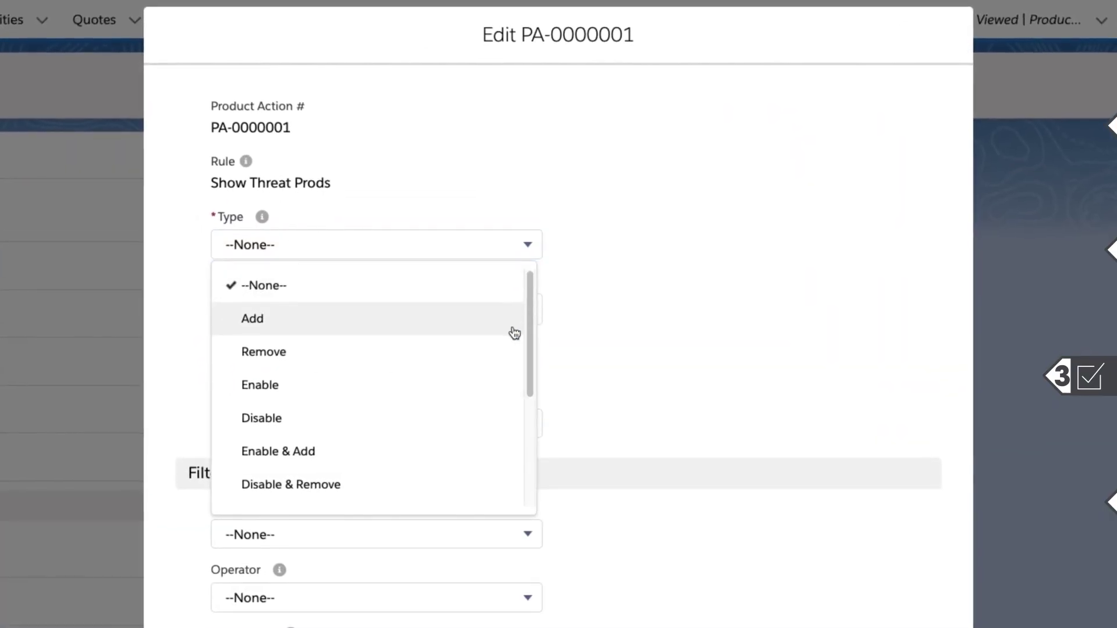
scroll(515, 339, "down", 2)
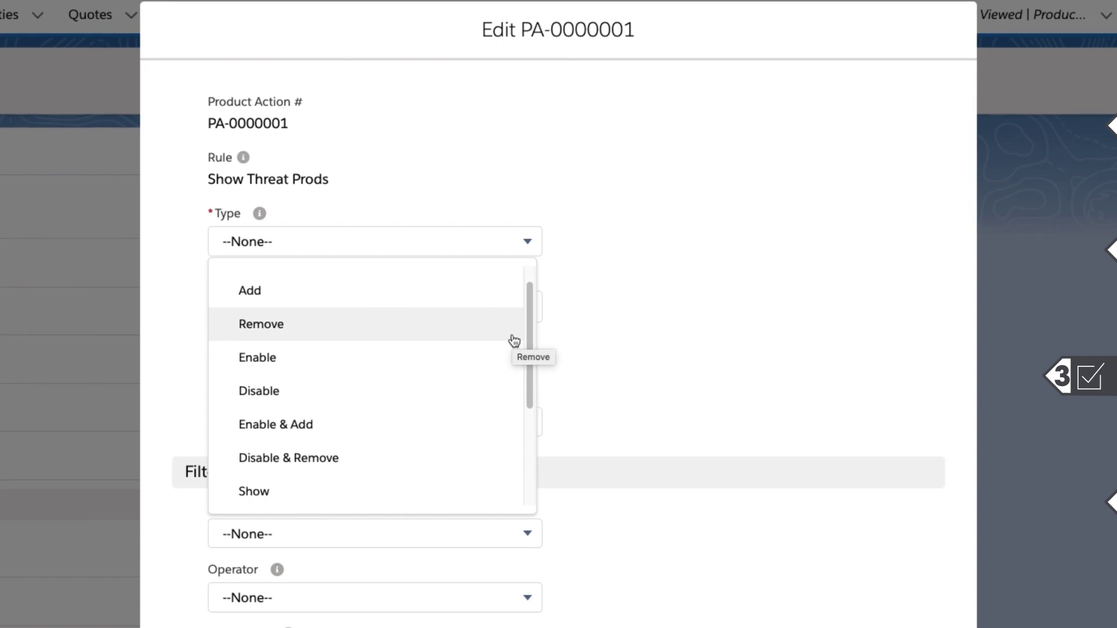
scroll(512, 339, "down", 3)
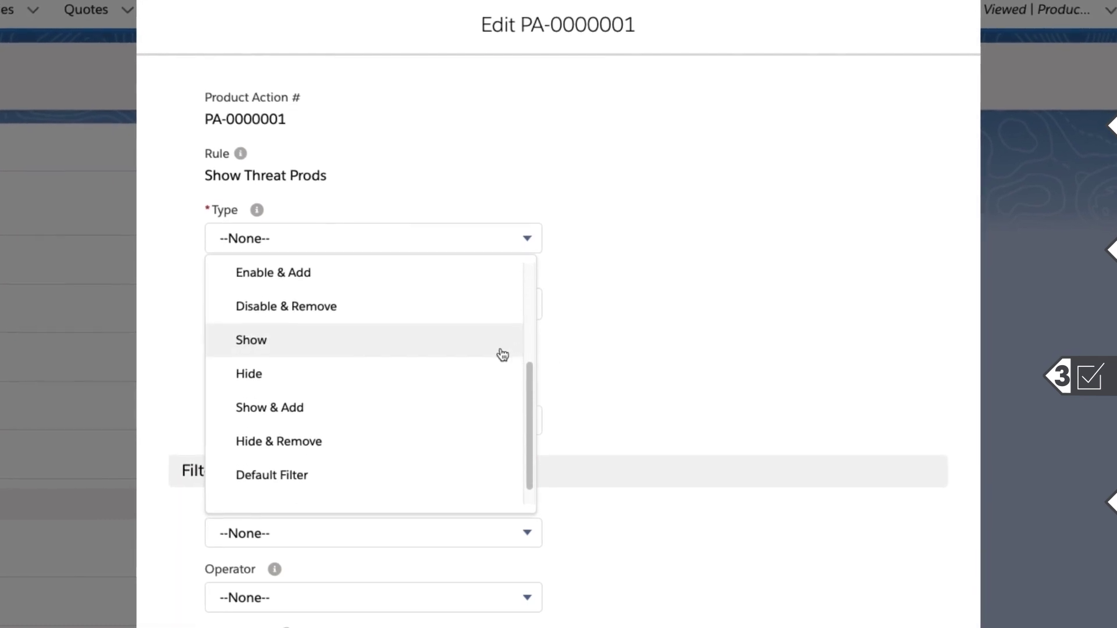
left_click(502, 349)
left_click(469, 301)
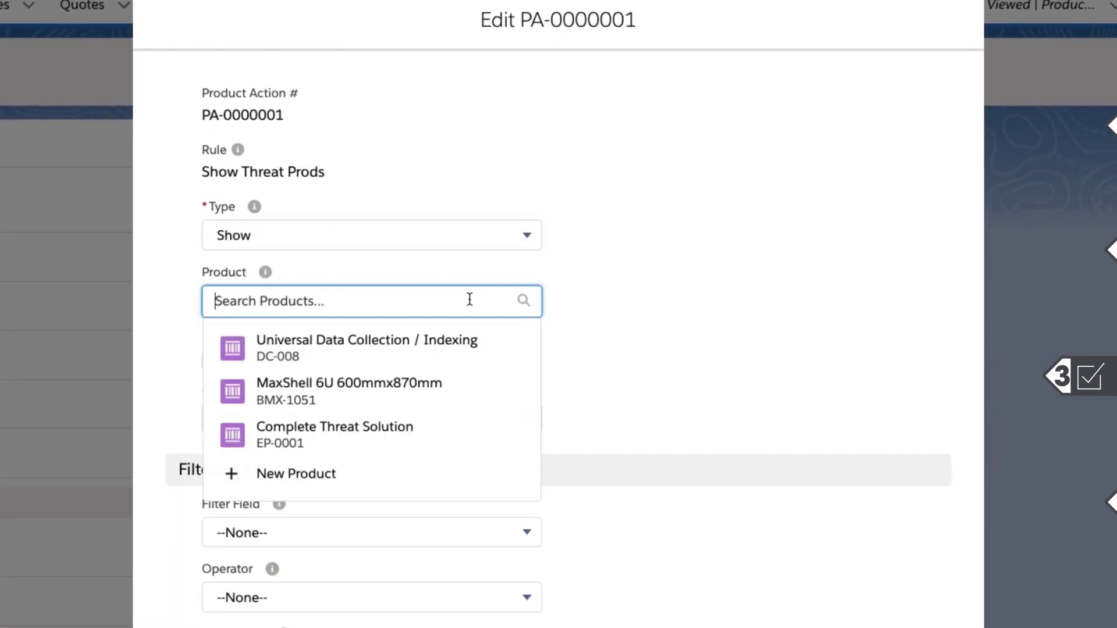
type("net")
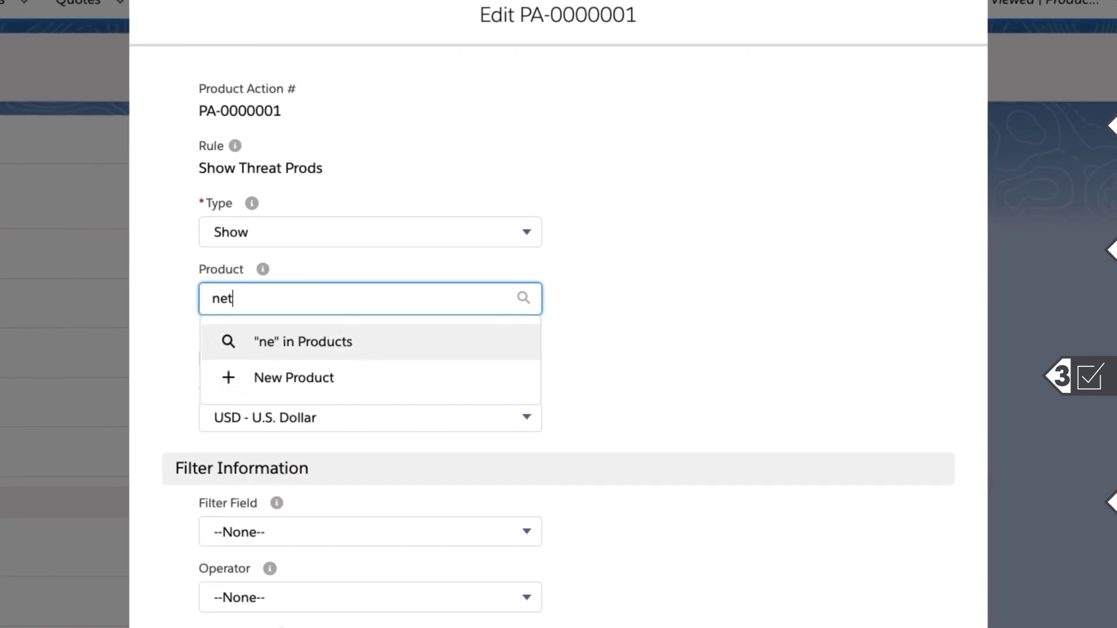
type("work")
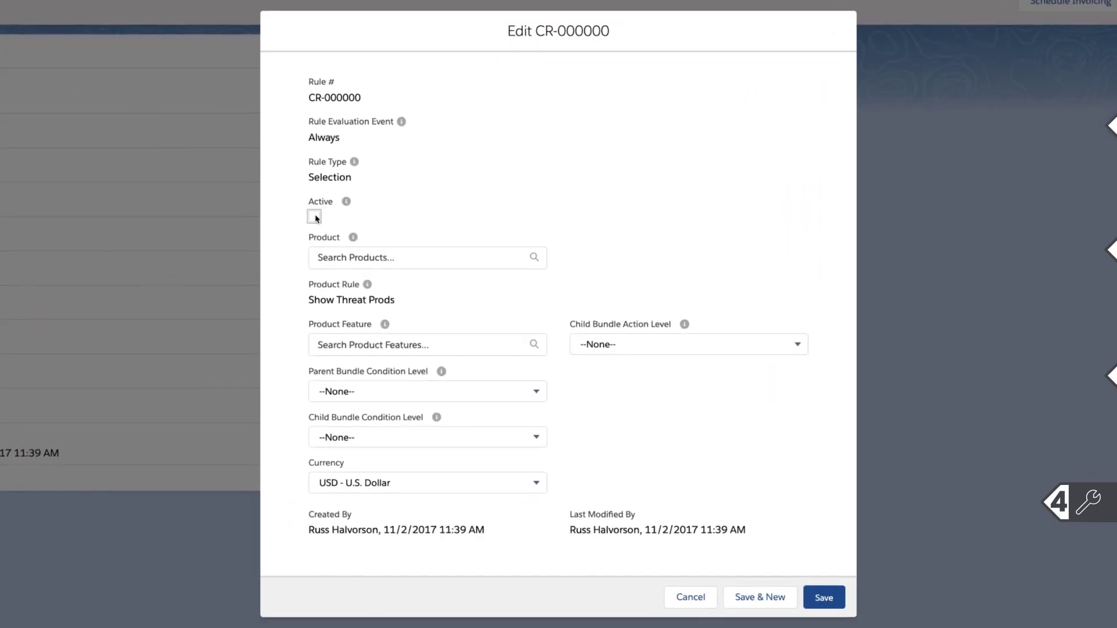
Tick Active on CR-000000 and set its Product to Complete Threat Solution.
left_click(314, 216)
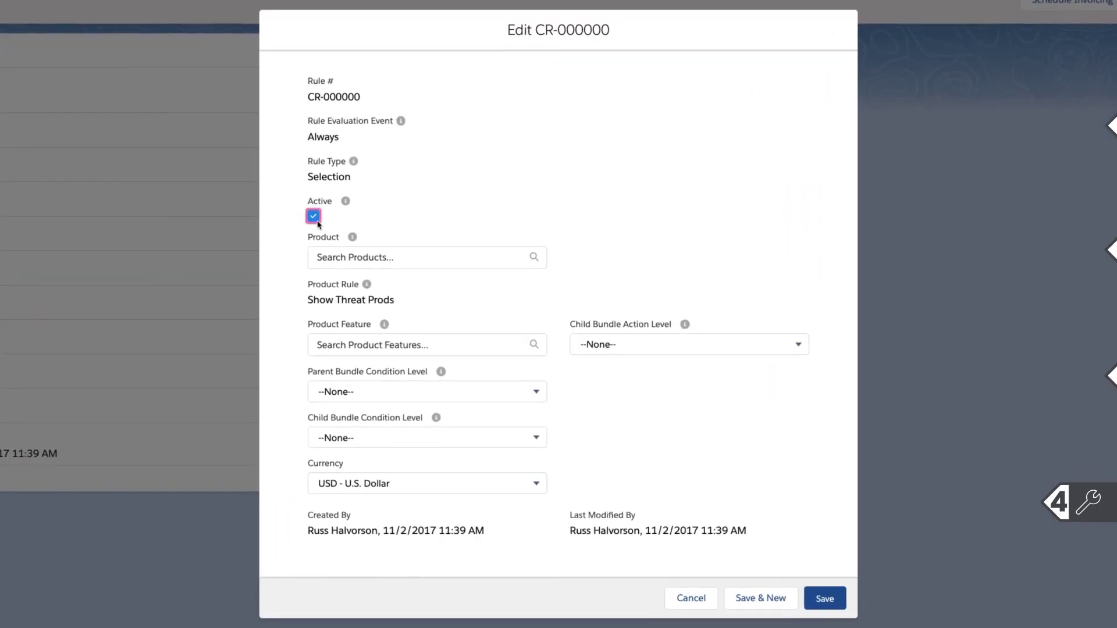
left_click(407, 257)
type("complete")
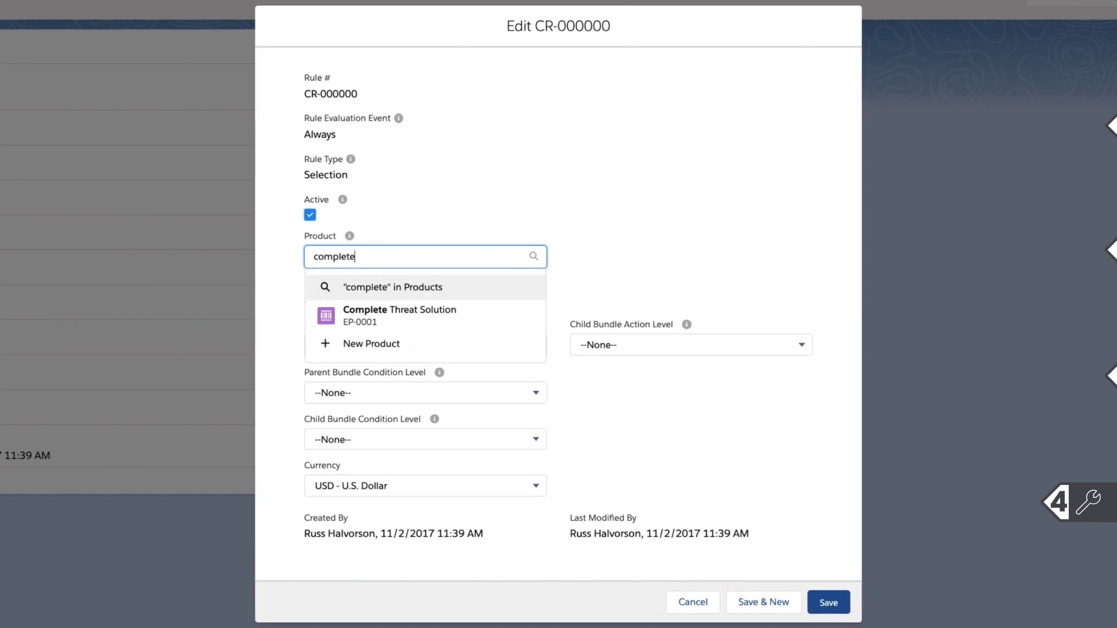
left_click(361, 313)
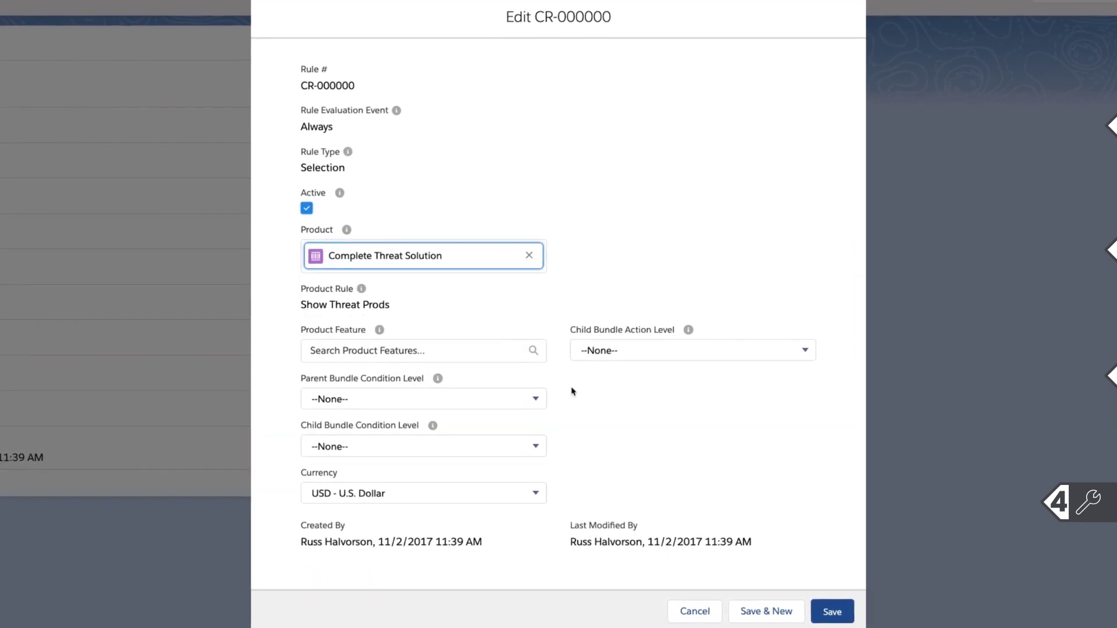